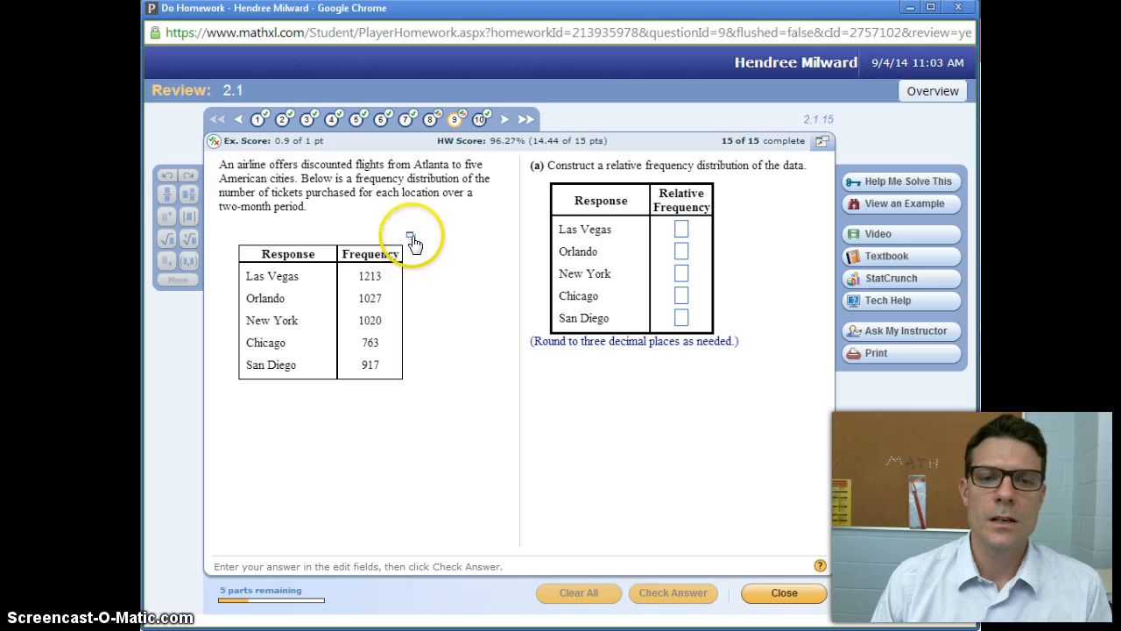
Open the airline ticket frequency table from the homework question in StatCrunch and place its window beside the question's table.
{"action": "left_click", "coordinate": [410, 236]}
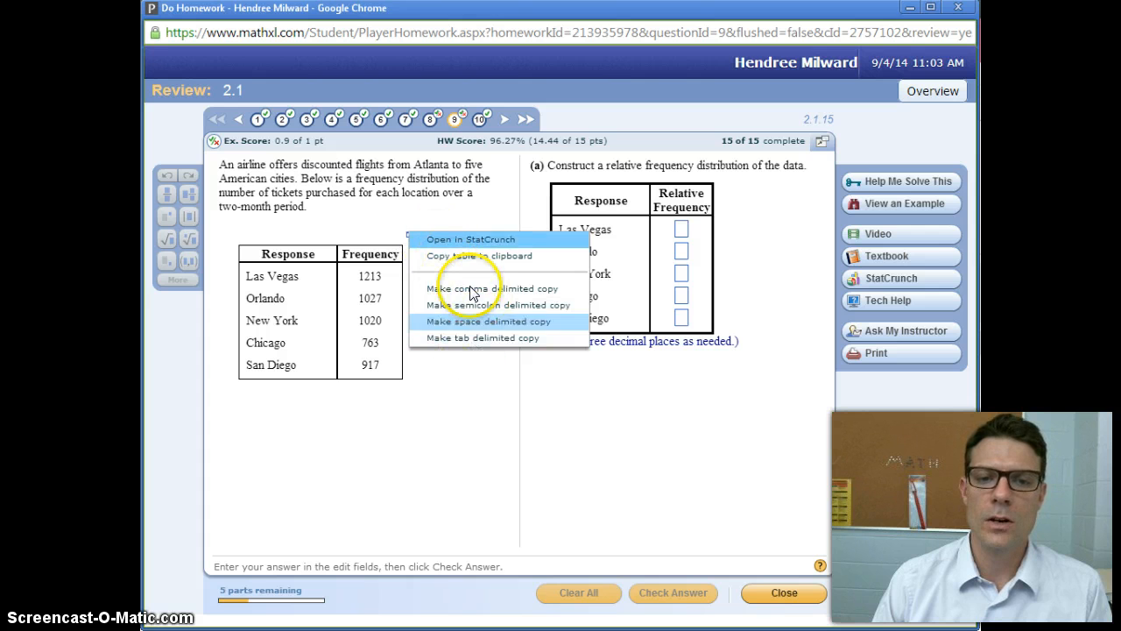
{"action": "left_click", "coordinate": [445, 242]}
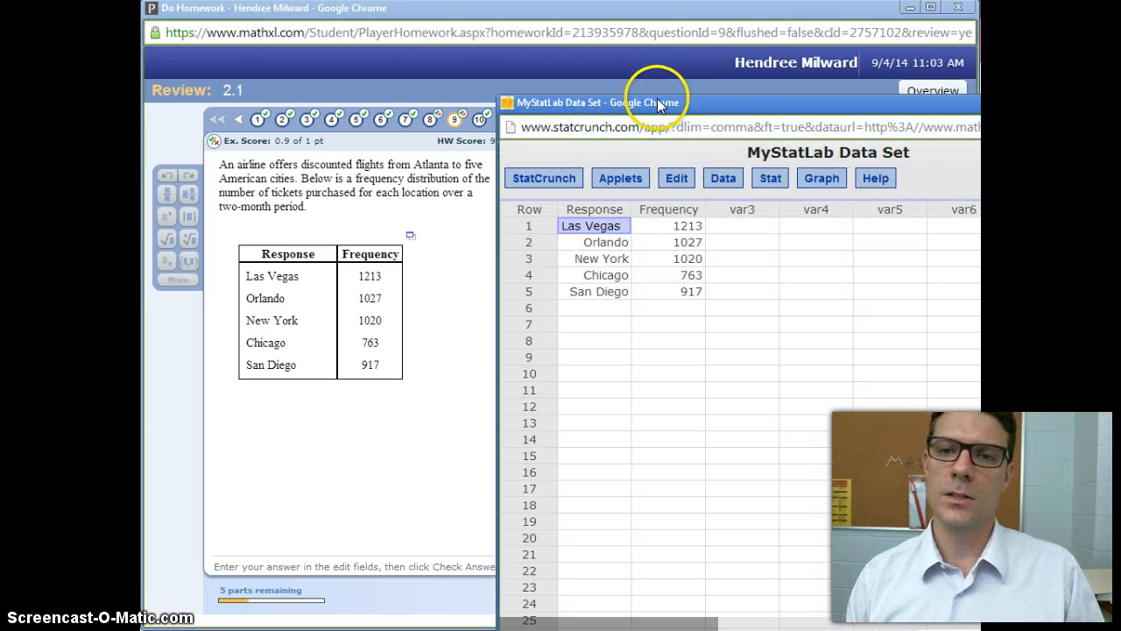
{"action": "left_click_drag", "start_coordinate": [702, 96], "coordinate": [616, 131]}
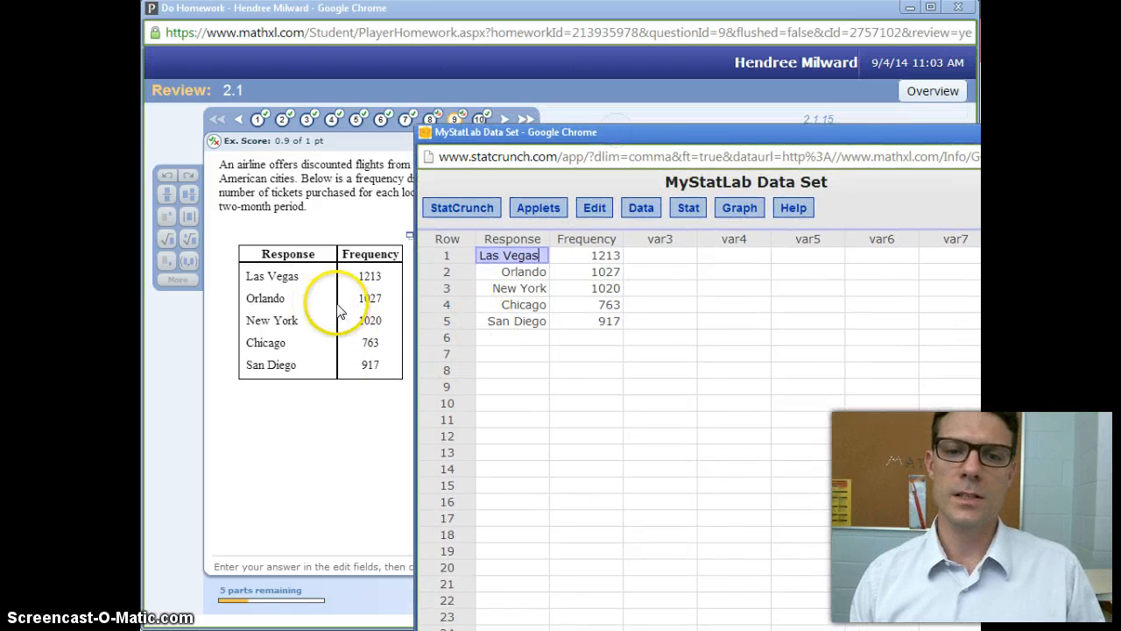
{"action": "left_click", "coordinate": [641, 255]}
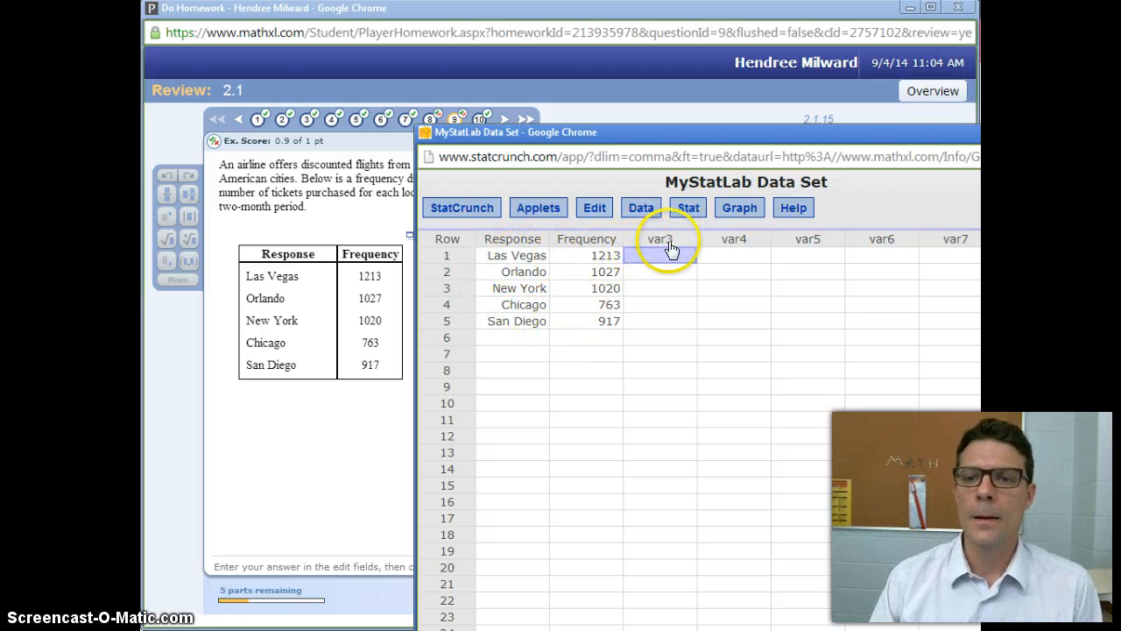
Start a bar plot from summary data with categories in Response and counts in Frequency.
{"action": "left_click", "coordinate": [731, 213]}
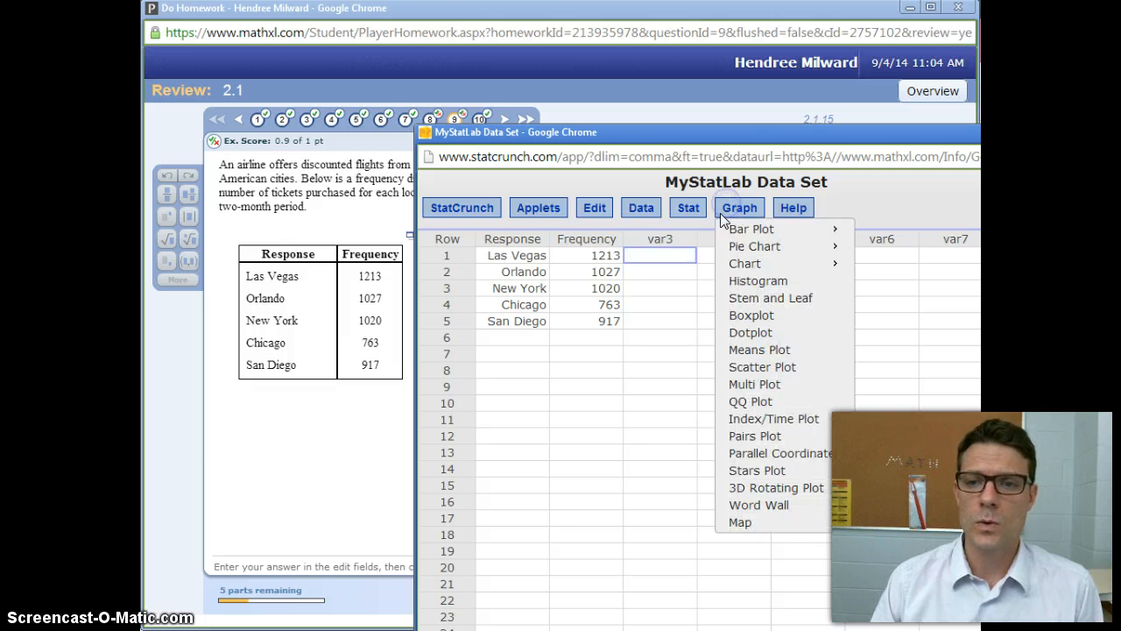
{"action": "mouse_move", "coordinate": [738, 233]}
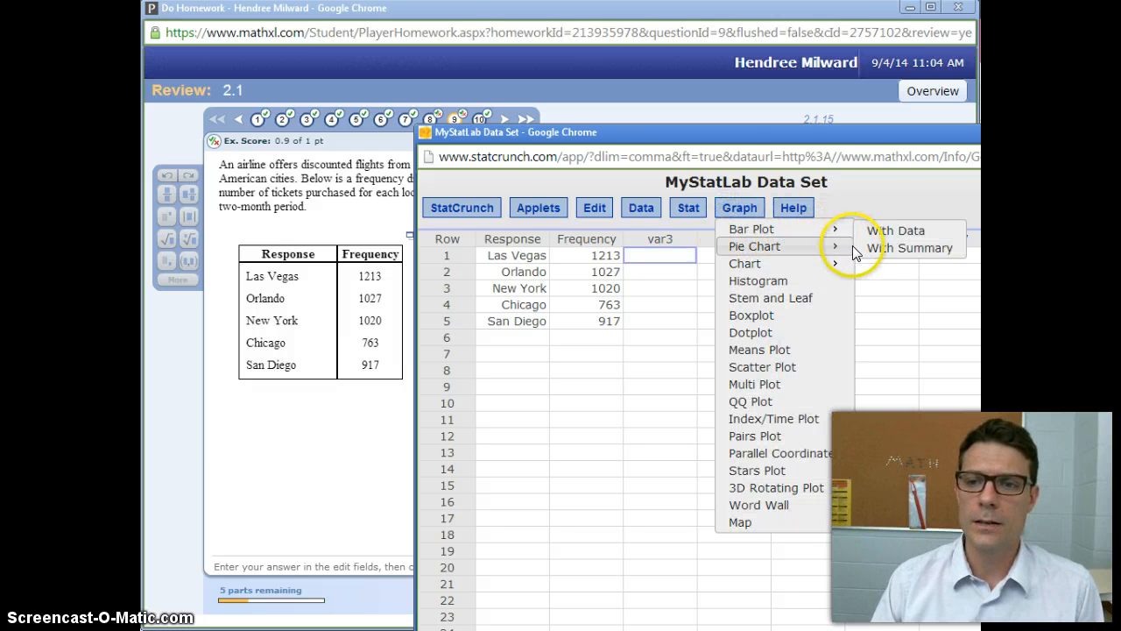
{"action": "left_click", "coordinate": [909, 247]}
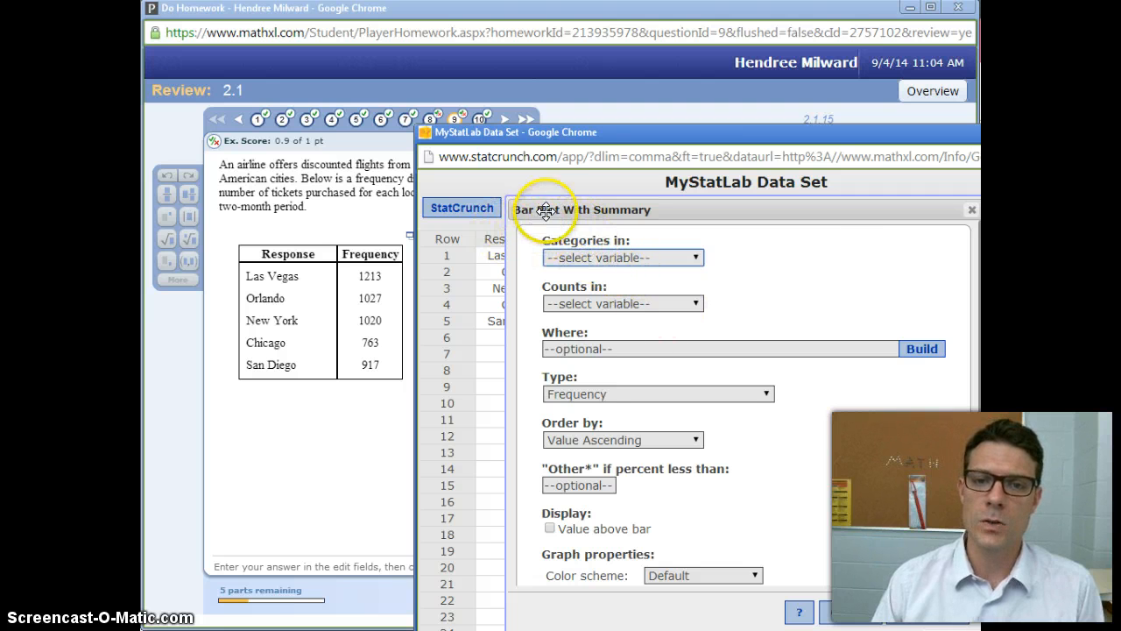
{"action": "left_click_drag", "start_coordinate": [546, 211], "coordinate": [633, 234]}
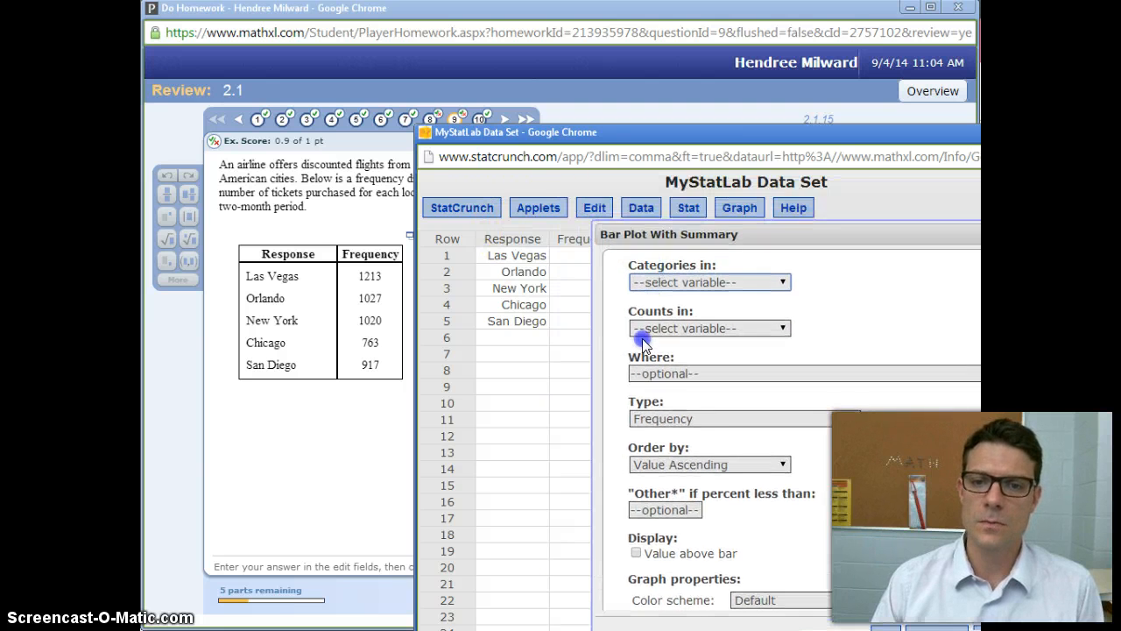
{"action": "left_click_drag", "start_coordinate": [634, 311], "coordinate": [662, 261]}
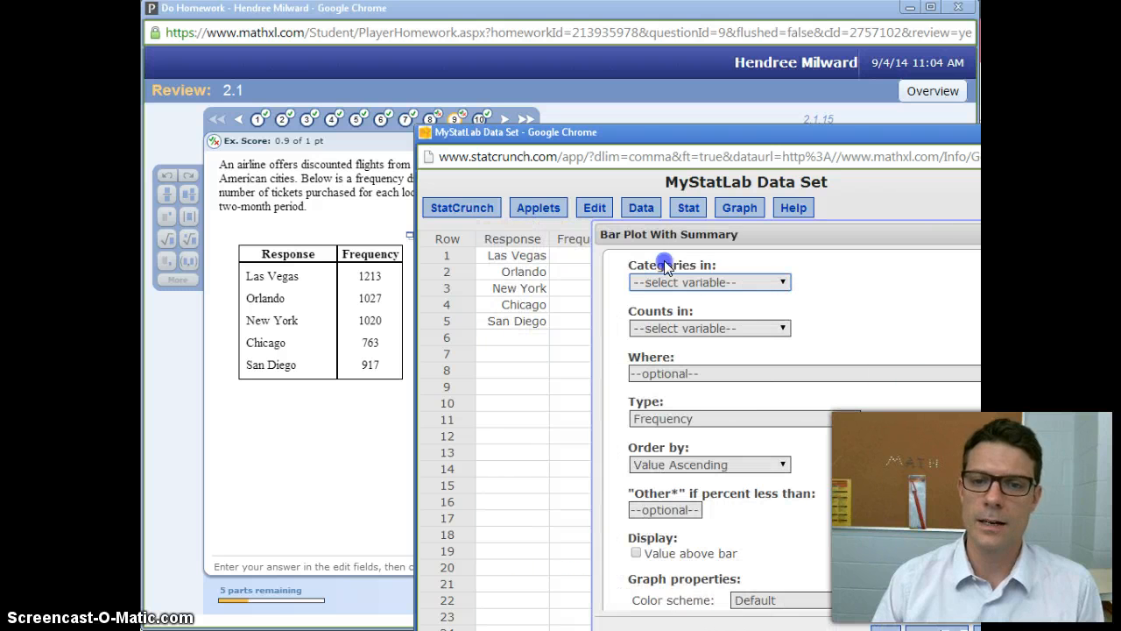
{"action": "left_click", "coordinate": [645, 280]}
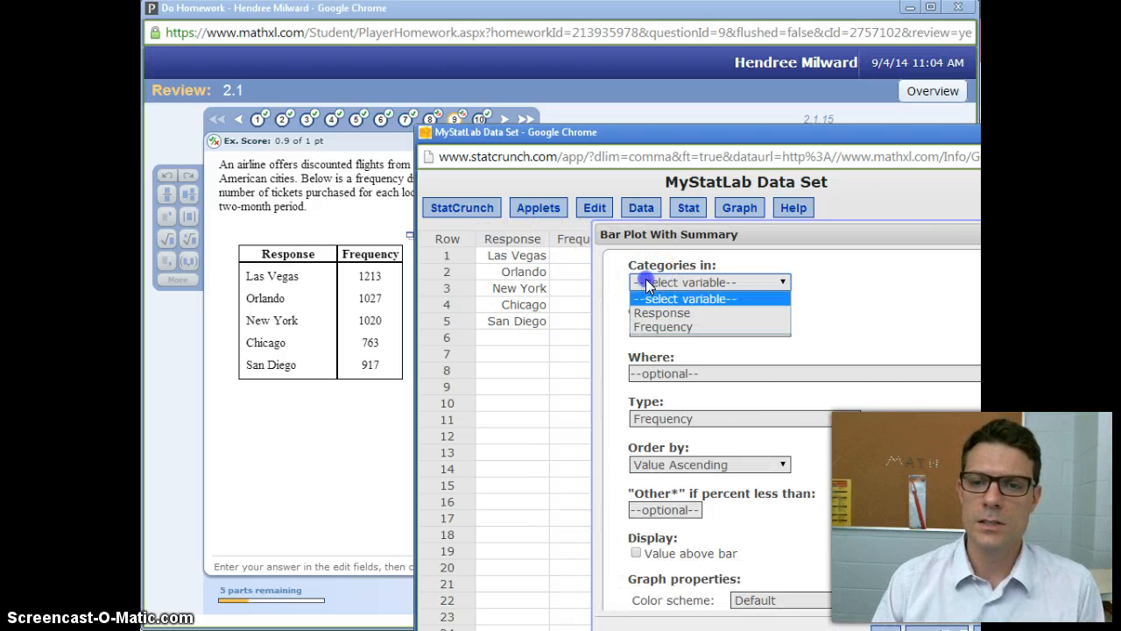
{"action": "left_click", "coordinate": [649, 315]}
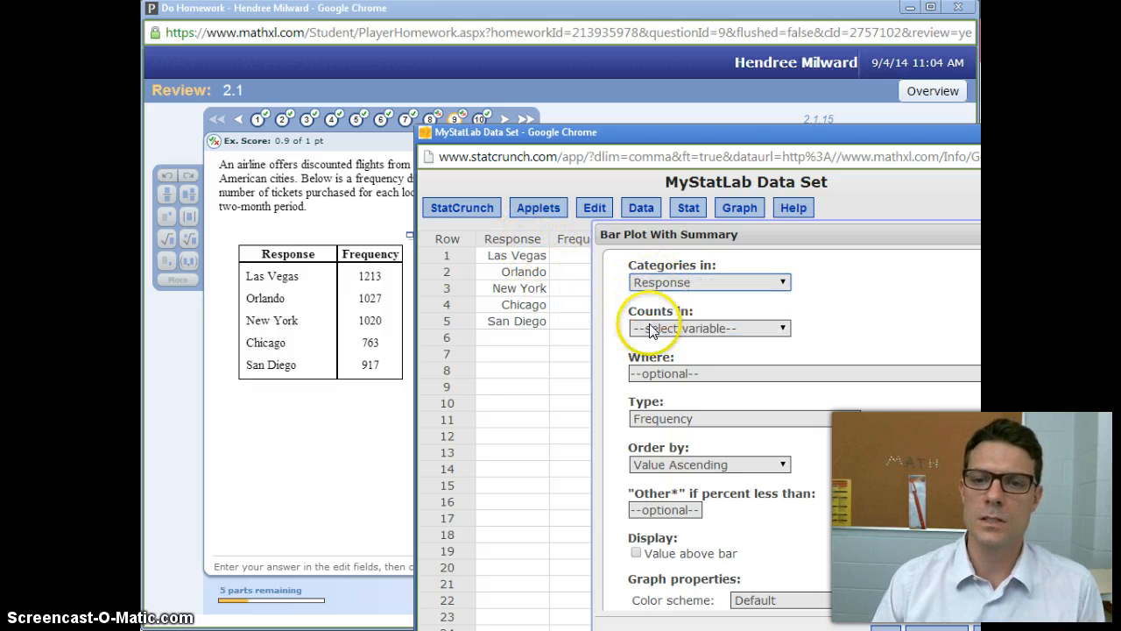
{"action": "left_click", "coordinate": [641, 329]}
{"action": "left_click", "coordinate": [648, 354]}
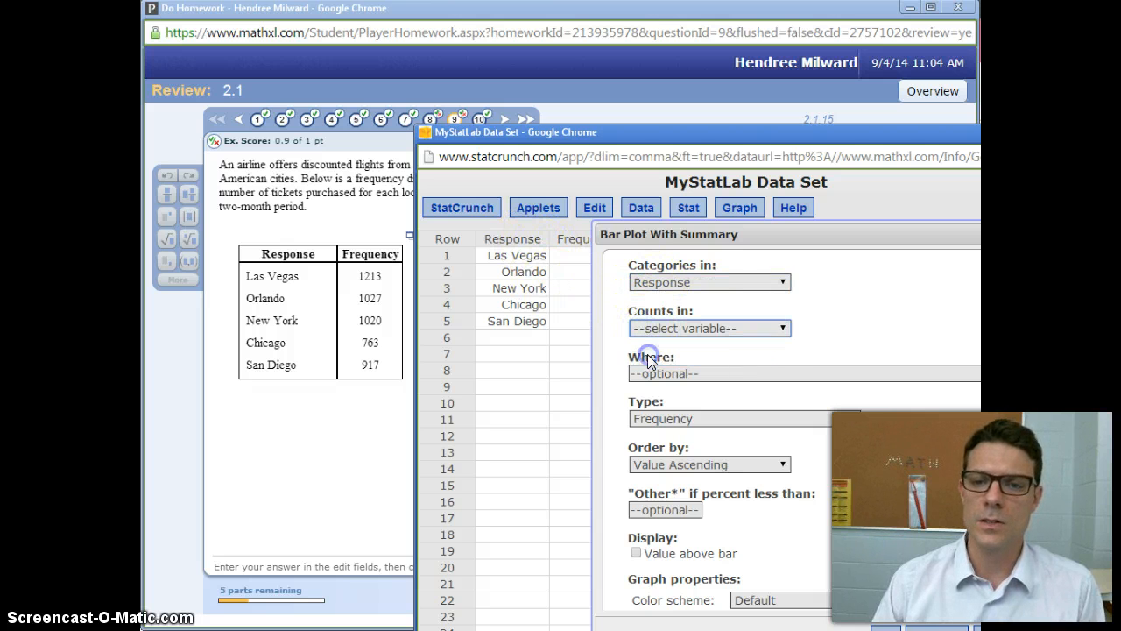
Set the bar plot type to Relative Frequency, display the value above each bar, and compute the plot.
{"action": "left_click", "coordinate": [723, 420]}
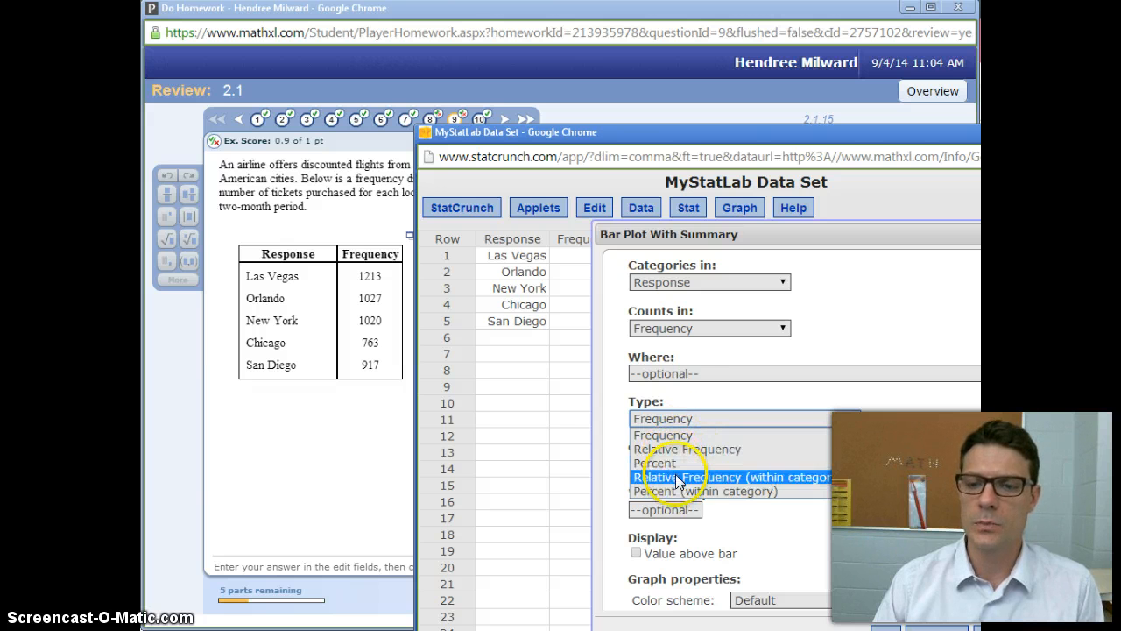
{"action": "left_click", "coordinate": [665, 450]}
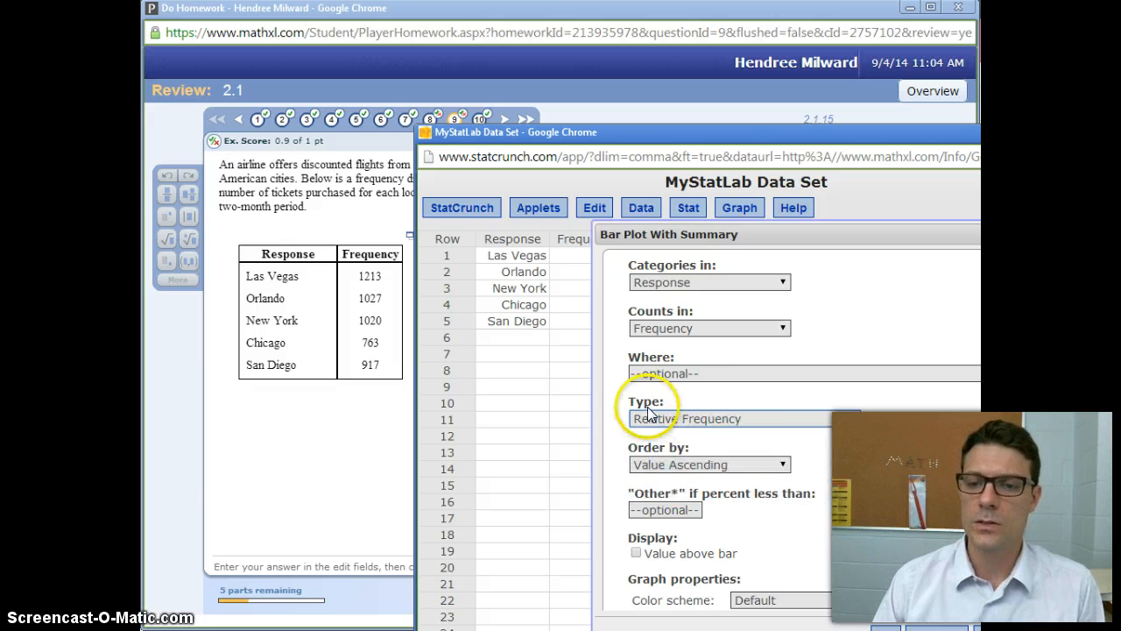
{"action": "left_click", "coordinate": [636, 554]}
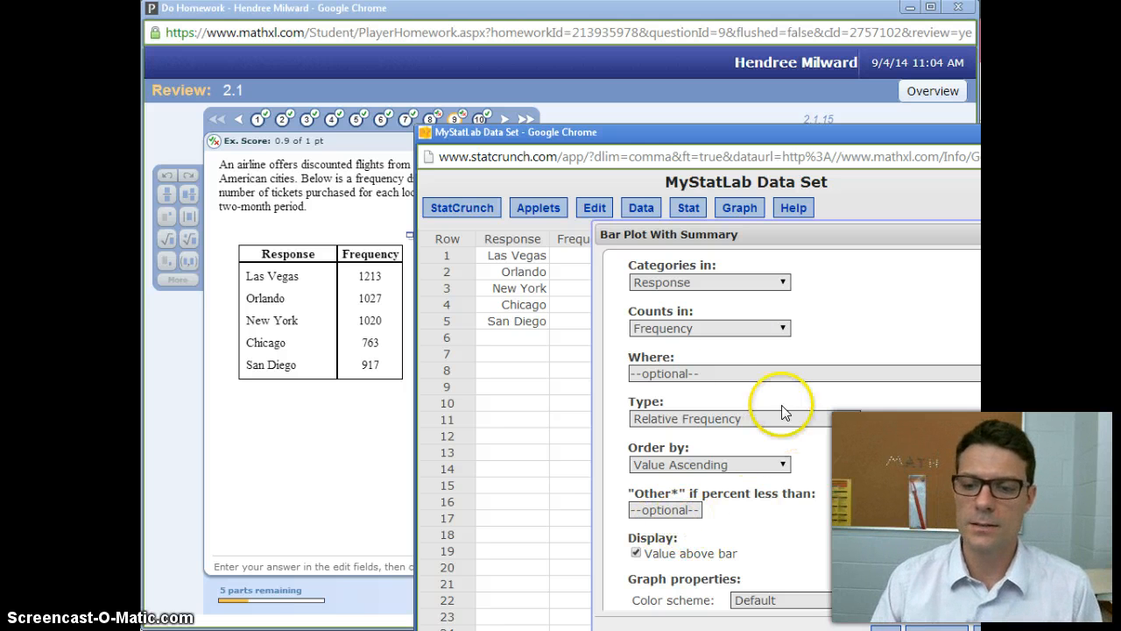
{"action": "left_click_drag", "start_coordinate": [657, 140], "coordinate": [574, 96]}
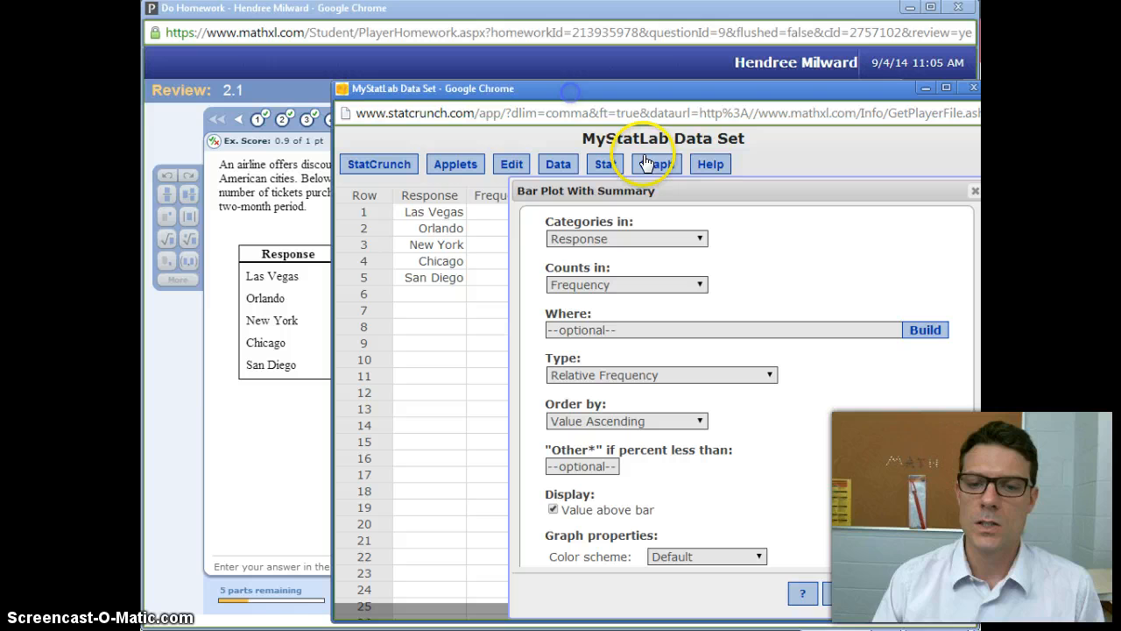
{"action": "left_click", "coordinate": [918, 594]}
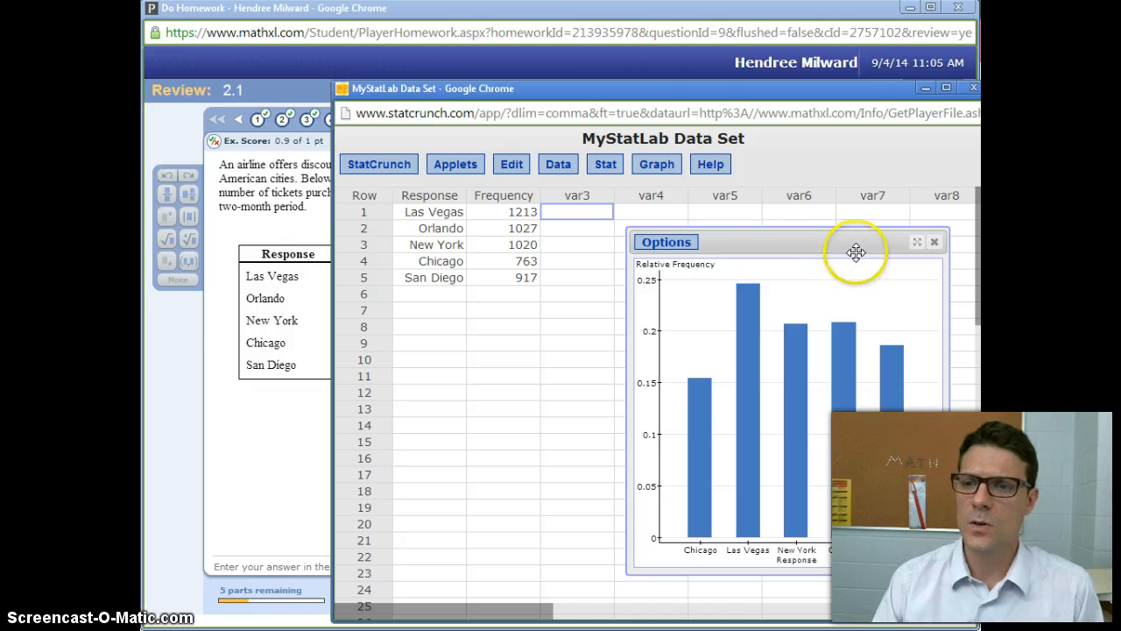
Enlarge the bar plot and compare its city order with the relative frequency table in the homework question.
{"action": "left_click", "coordinate": [917, 242]}
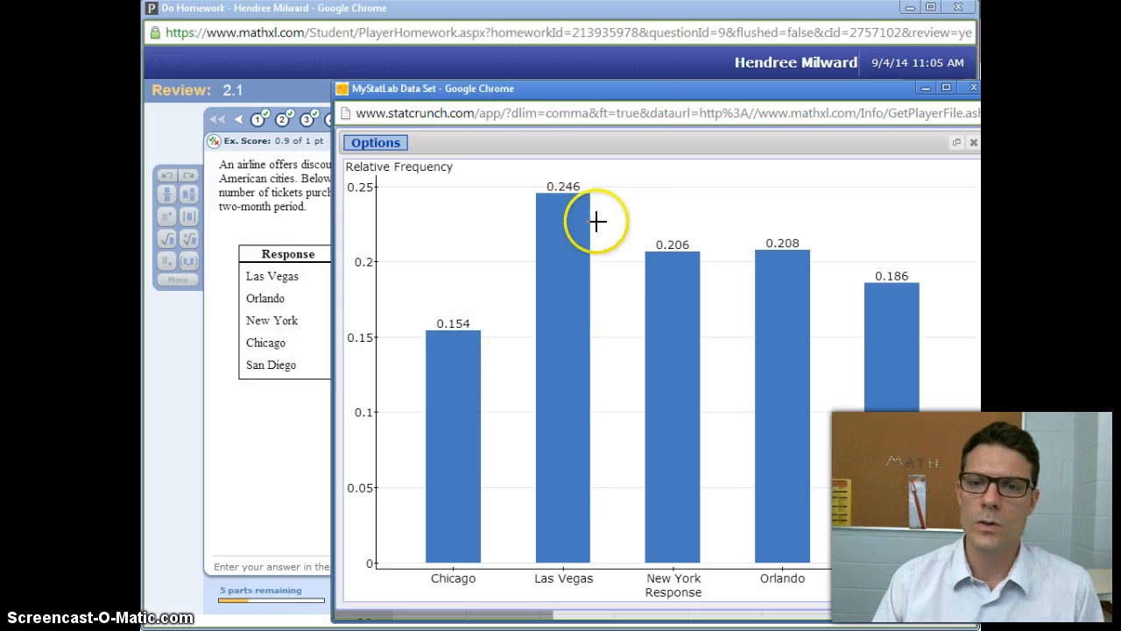
{"action": "left_click_drag", "start_coordinate": [451, 98], "coordinate": [421, 380]}
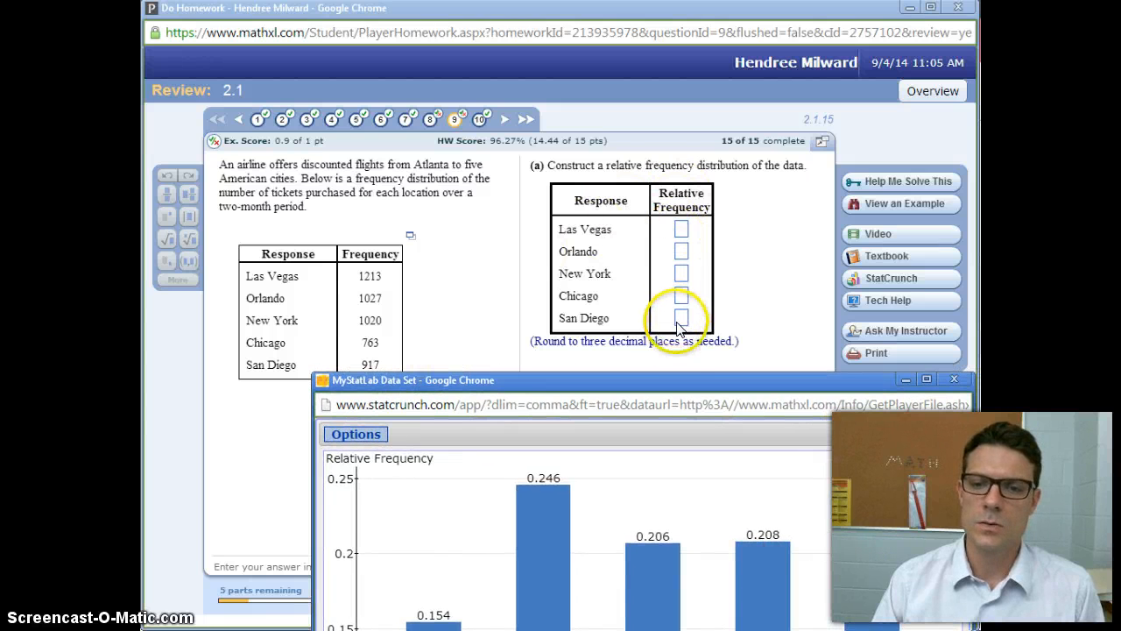
{"action": "left_click_drag", "start_coordinate": [660, 378], "coordinate": [627, 127]}
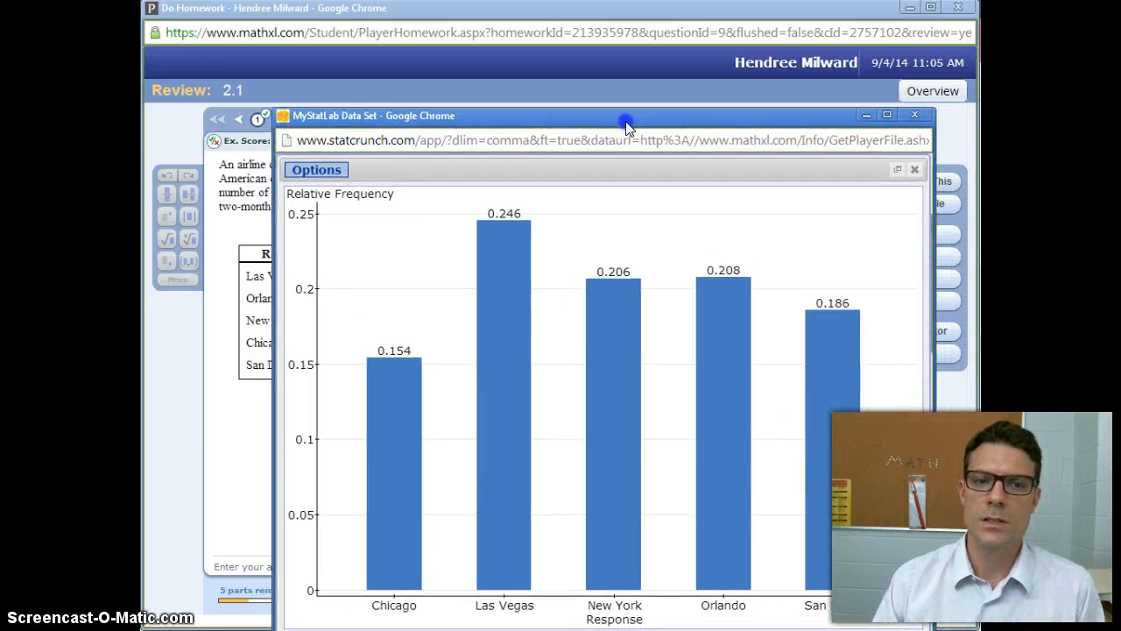
Edit the bar plot to order its bars by Worksheet and recompute it.
{"action": "left_click", "coordinate": [339, 172]}
{"action": "left_click", "coordinate": [330, 191]}
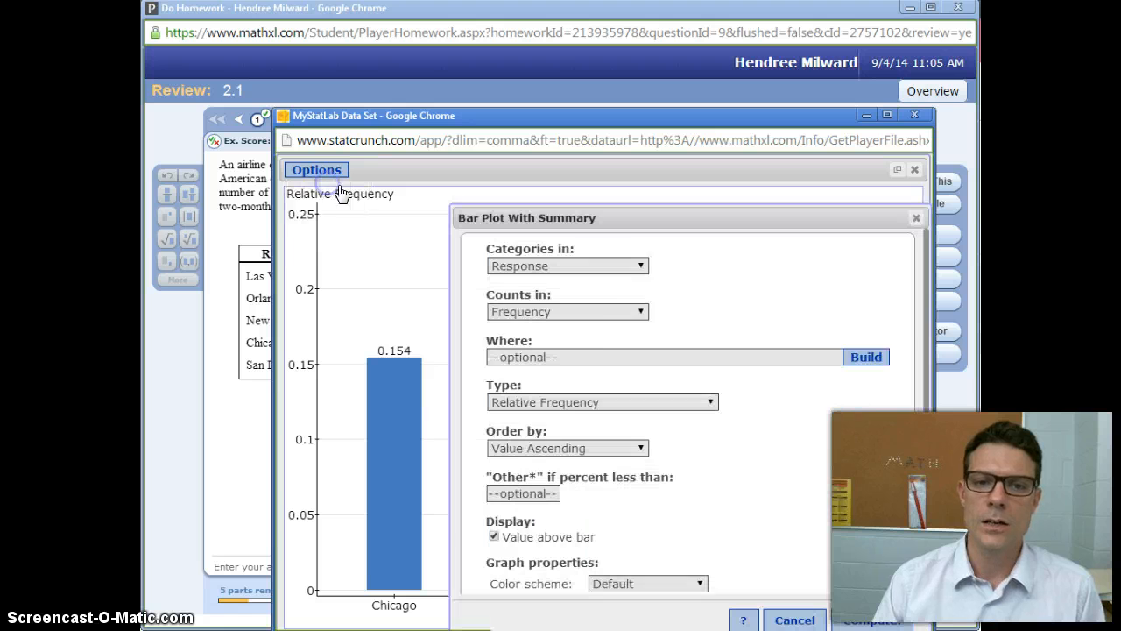
{"action": "left_click_drag", "start_coordinate": [625, 213], "coordinate": [586, 184]}
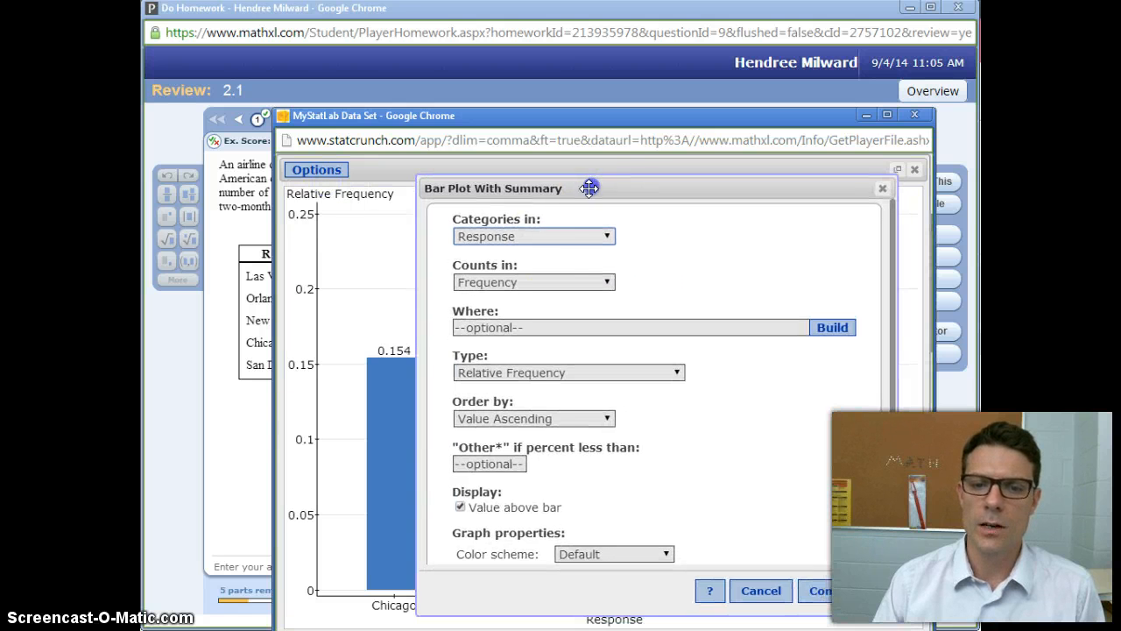
{"action": "left_click", "coordinate": [543, 421]}
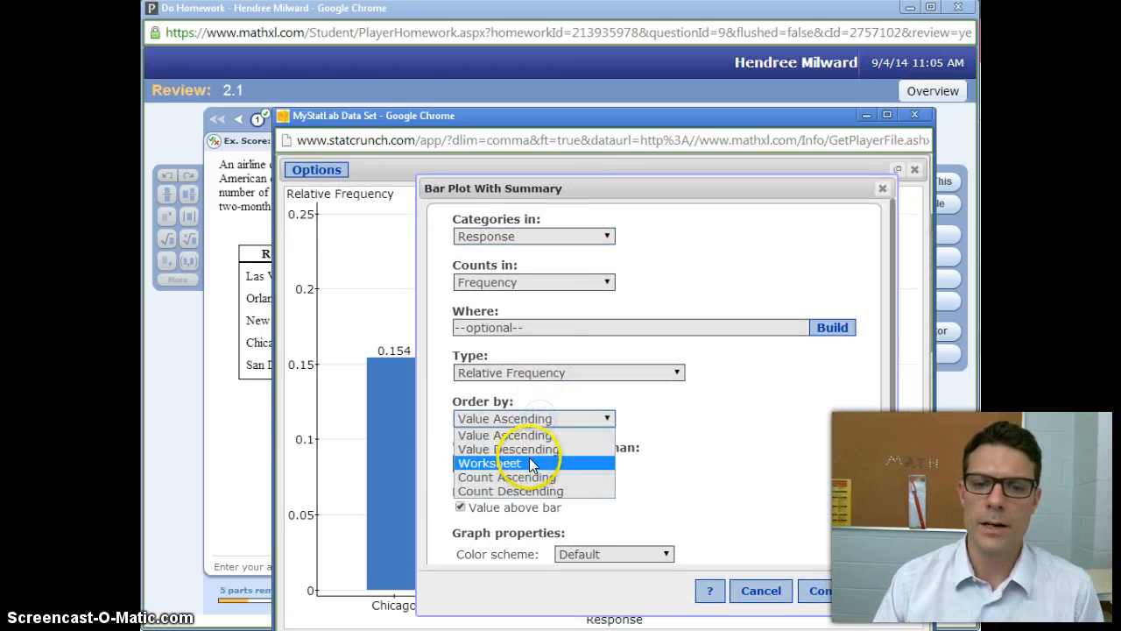
{"action": "left_click", "coordinate": [529, 458]}
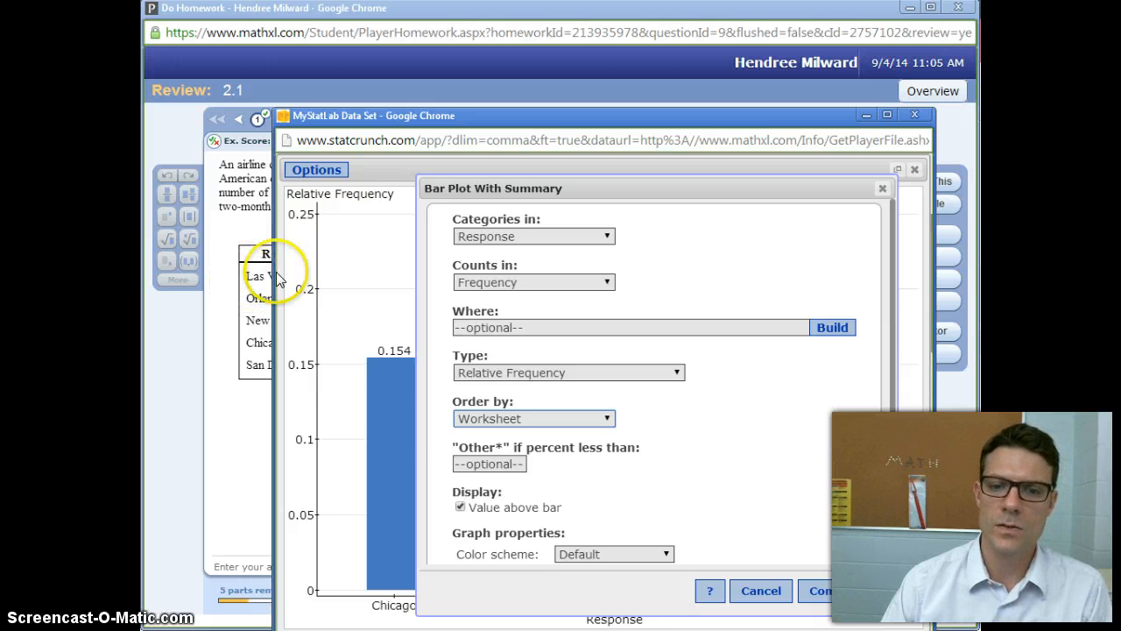
{"action": "left_click", "coordinate": [817, 589]}
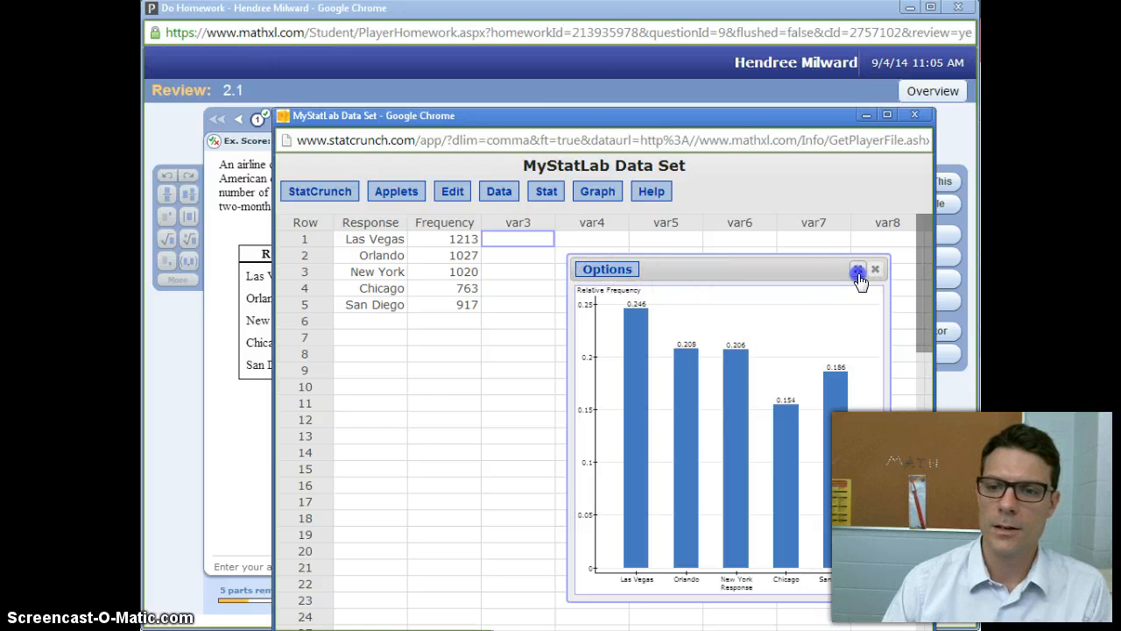
Enlarge the reordered bar plot and reposition its window to compare the bar values with the homework's answer table.
{"action": "left_click", "coordinate": [858, 271]}
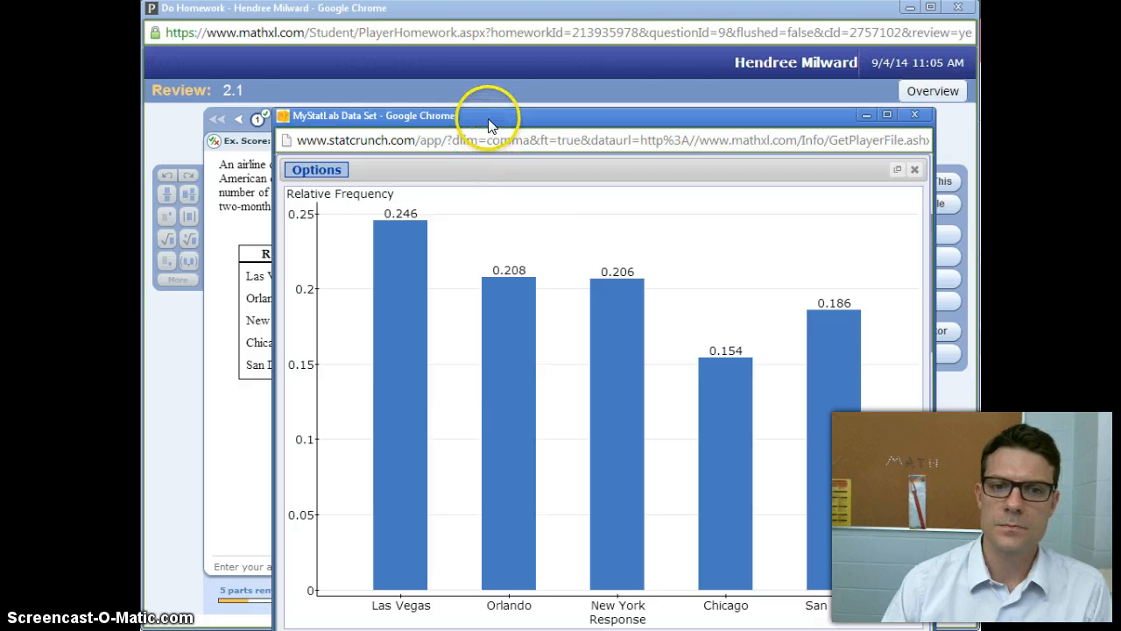
{"action": "left_click_drag", "start_coordinate": [498, 159], "coordinate": [477, 90]}
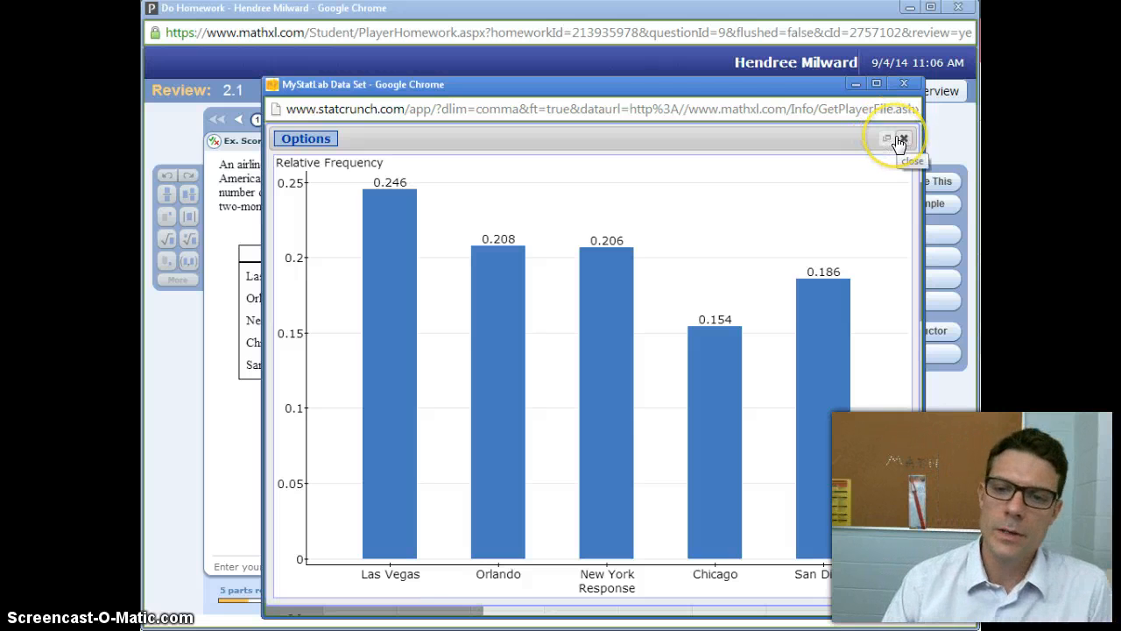
{"action": "left_click_drag", "start_coordinate": [658, 96], "coordinate": [709, 393]}
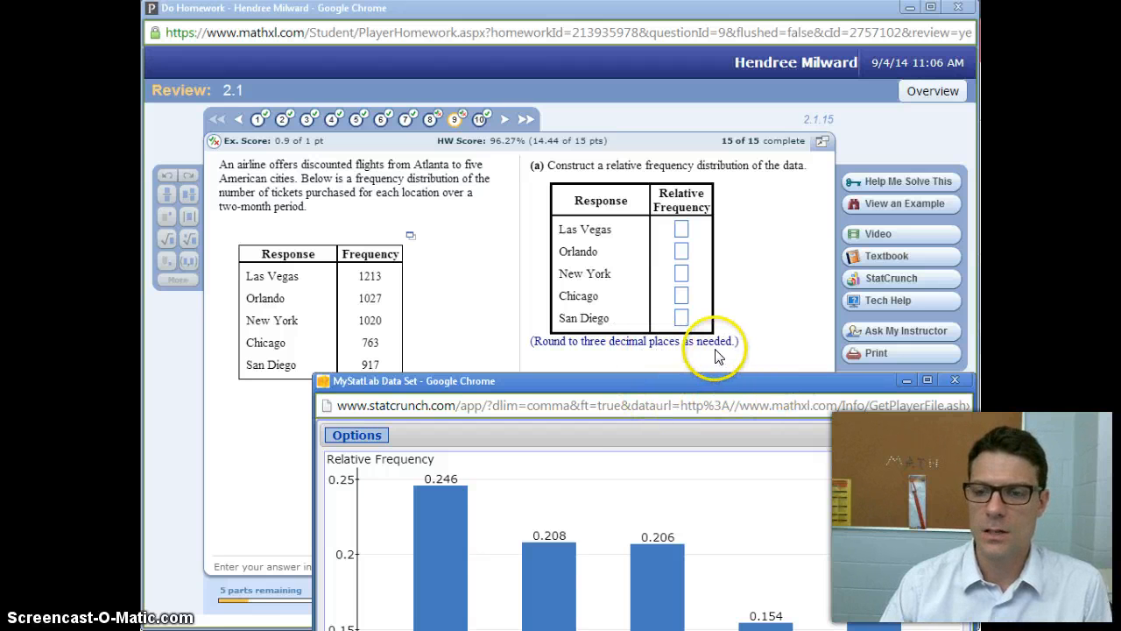
{"action": "left_click_drag", "start_coordinate": [791, 378], "coordinate": [668, 271]}
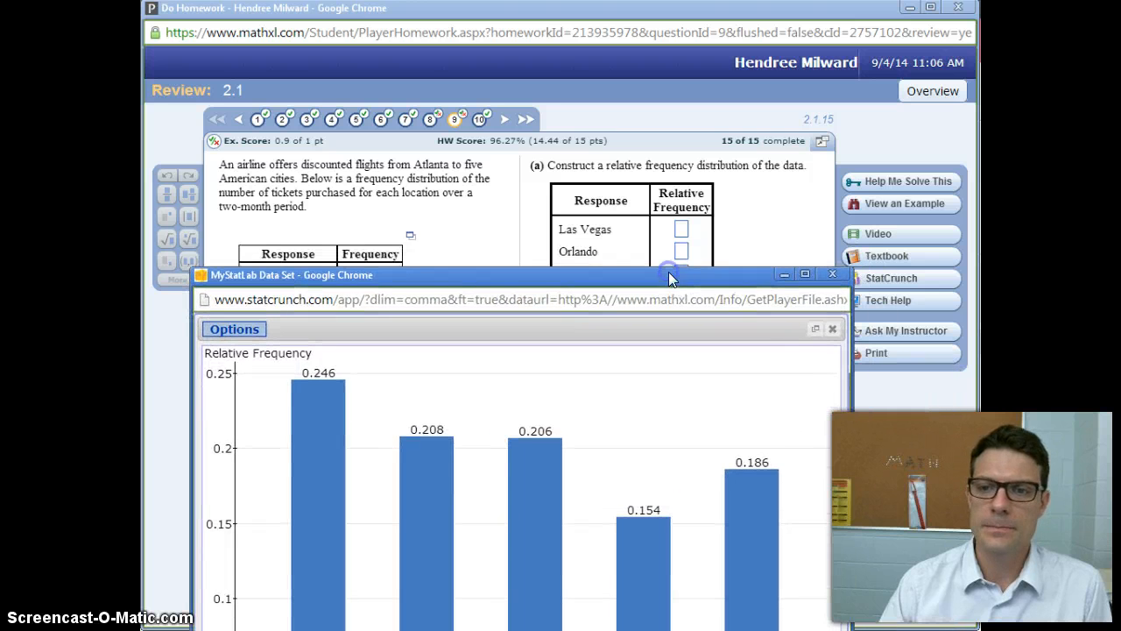